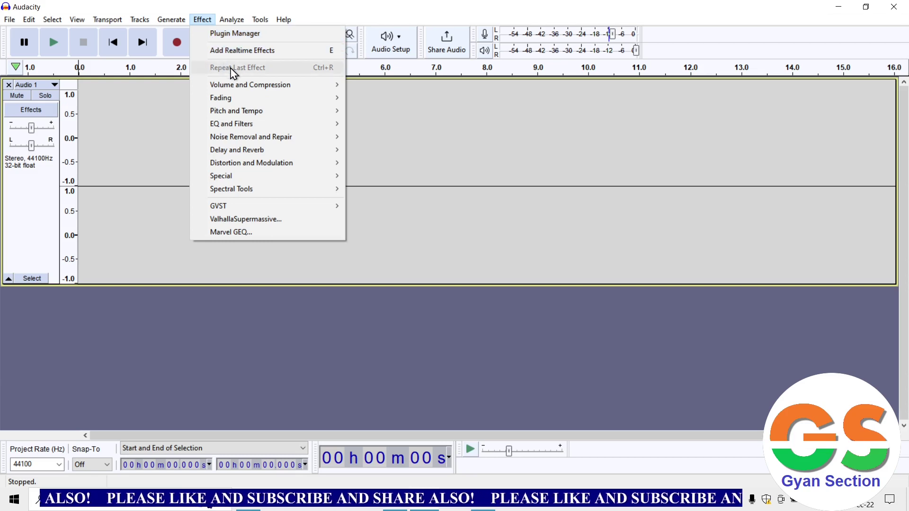
mouse_move(228, 86)
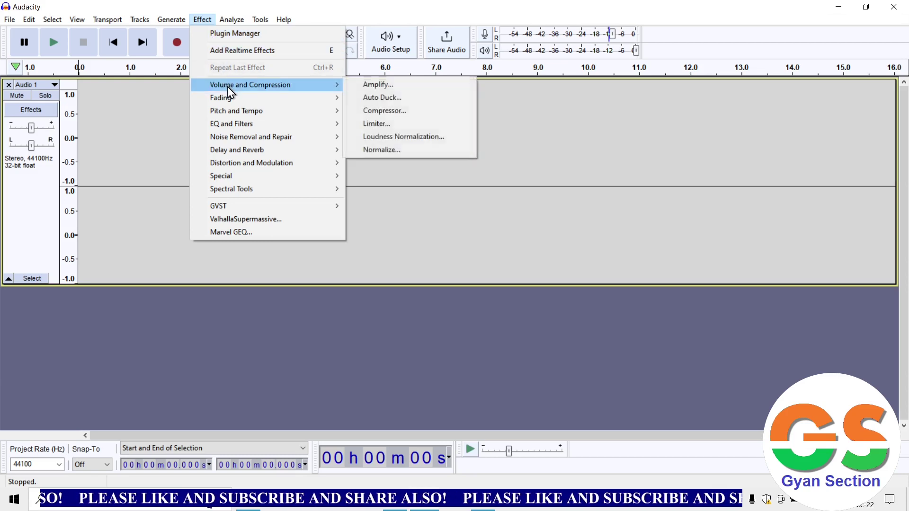
mouse_move(319, 98)
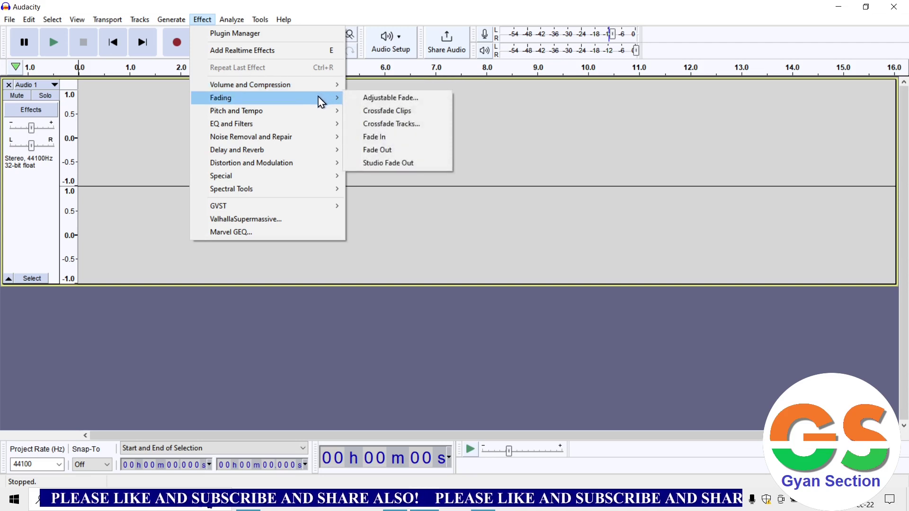
mouse_move(315, 117)
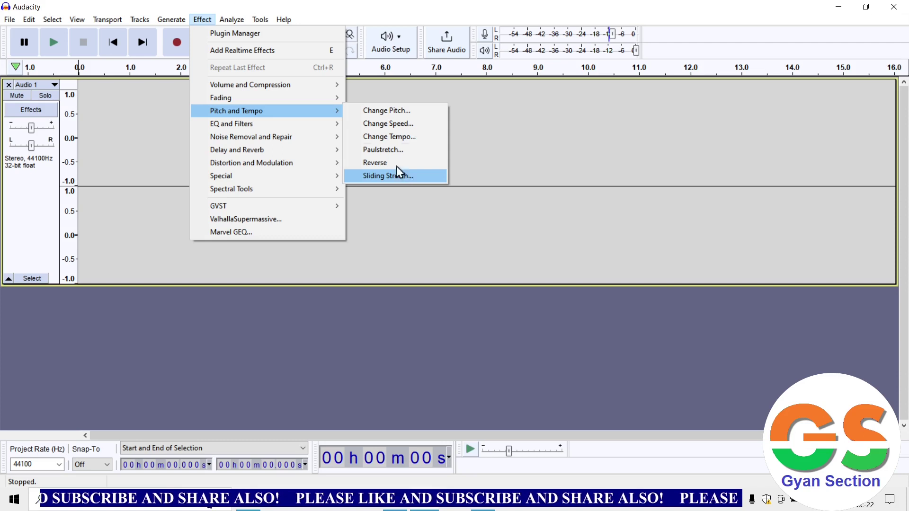
mouse_move(233, 128)
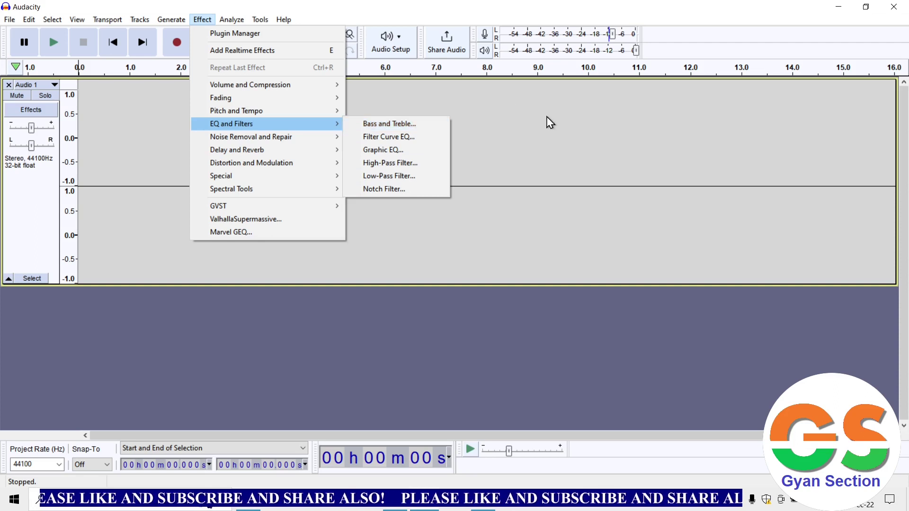
left_click(538, 187)
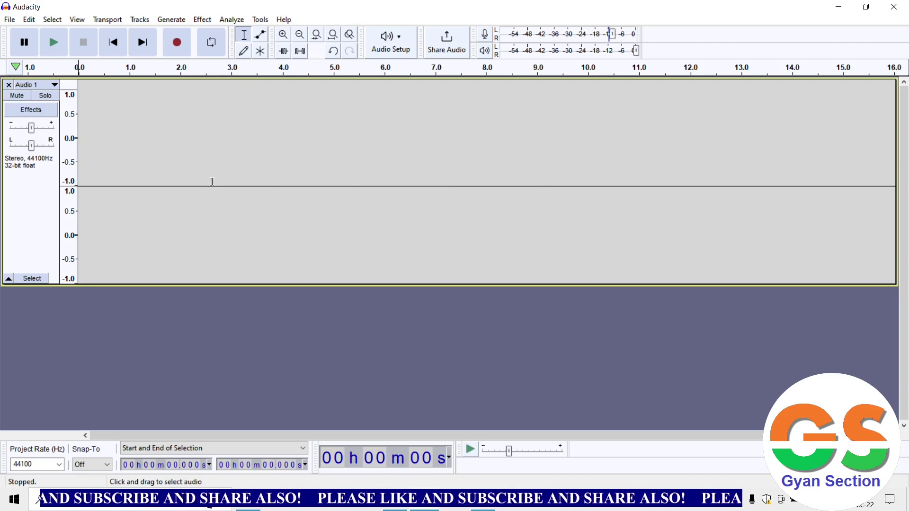
Step: Undo the empty audio track and record a new voice clip of about 8 seconds
key("ctrl+z")
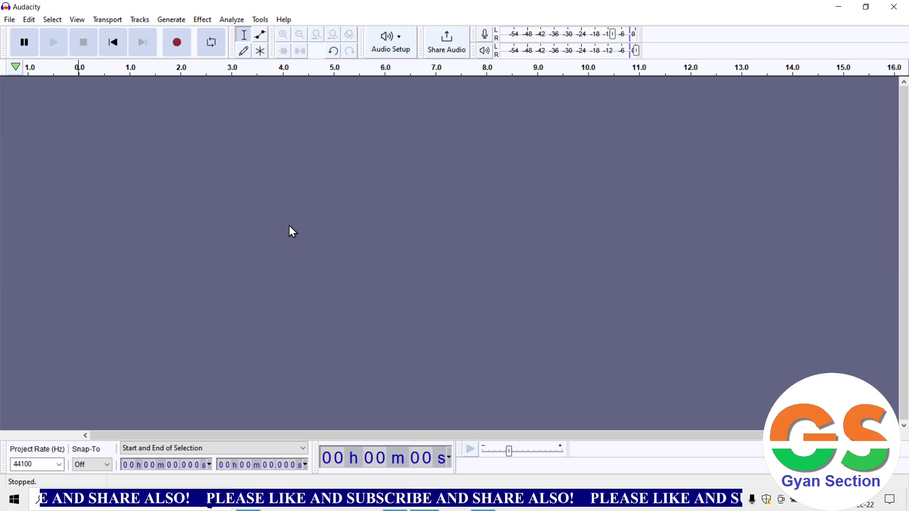
left_click(176, 41)
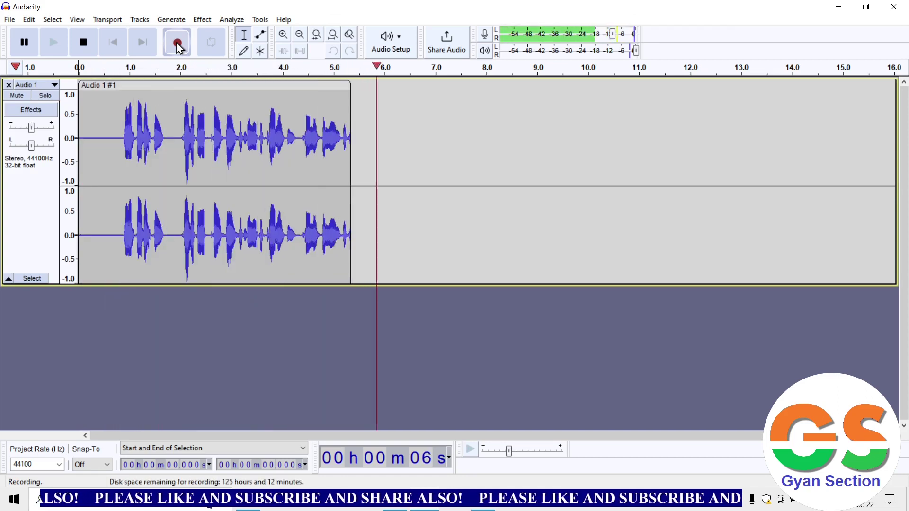
left_click(84, 40)
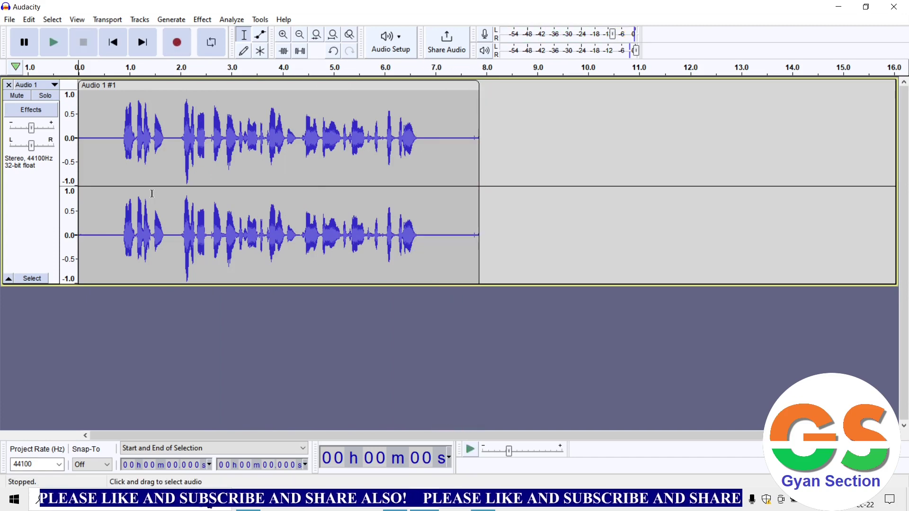
Step: Trim the silence before the first word and after the last word of the recorded clip
left_click(123, 140)
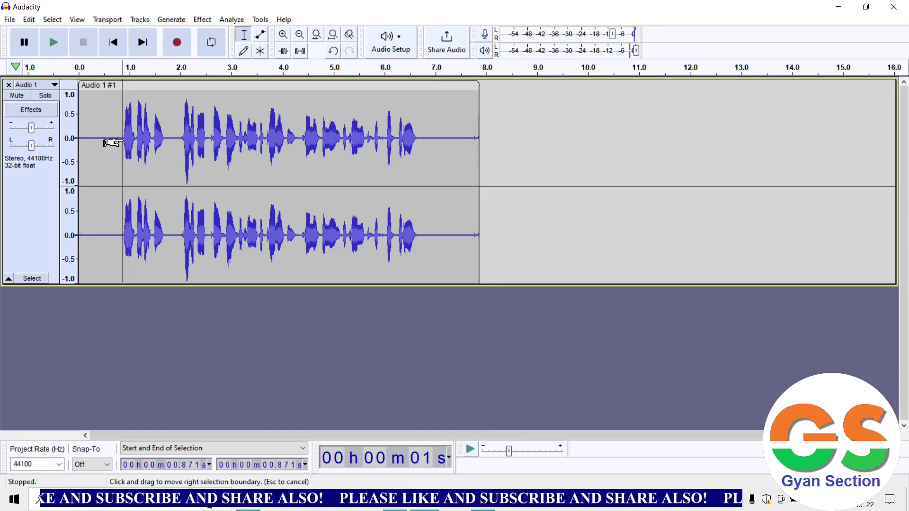
left_click_drag(112, 142, 71, 141)
key("Delete")
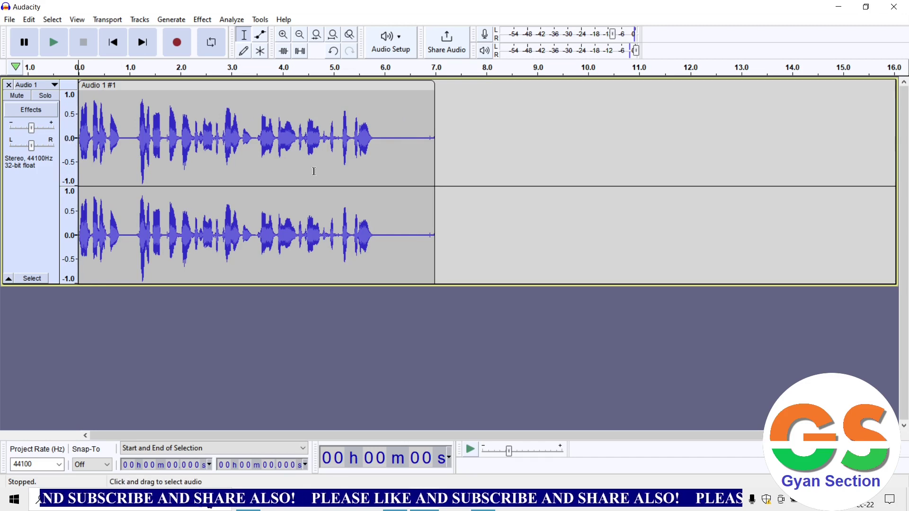
left_click_drag(378, 137, 538, 170)
key("Delete")
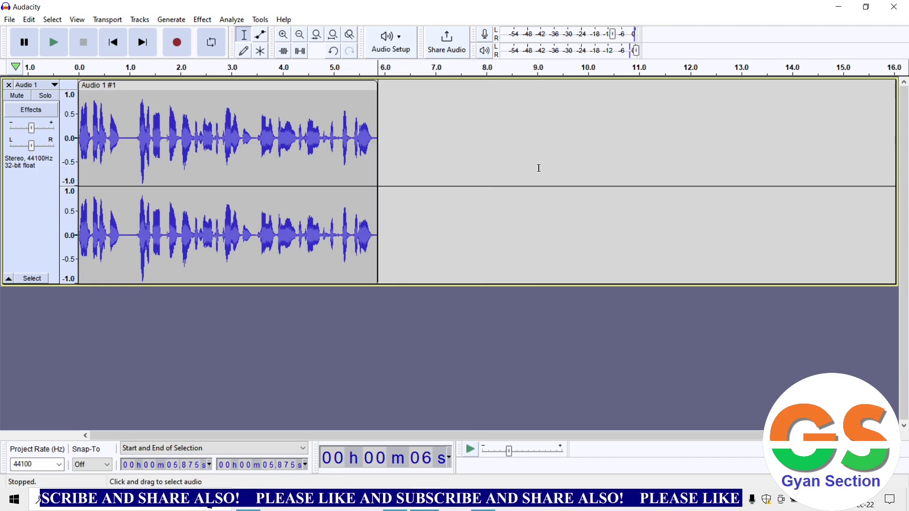
Step: Select the entire trimmed clip and play it back
key("ctrl+a")
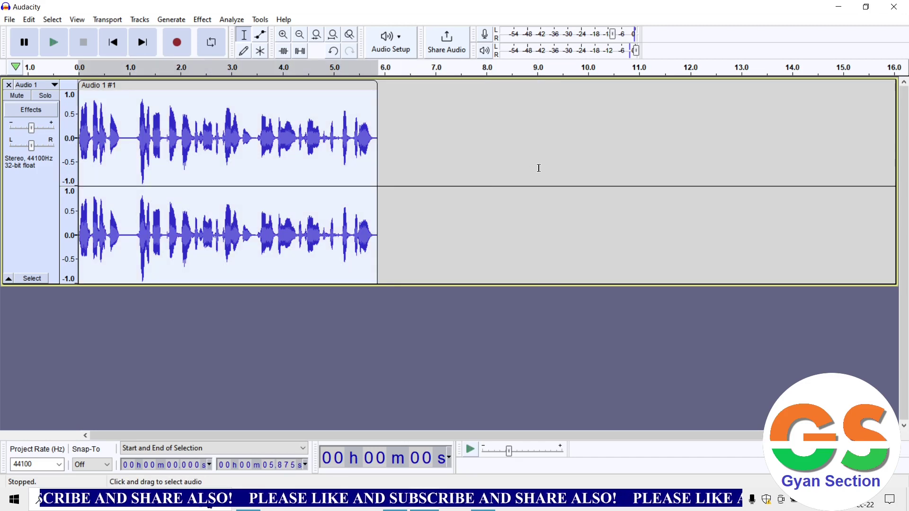
left_click(53, 42)
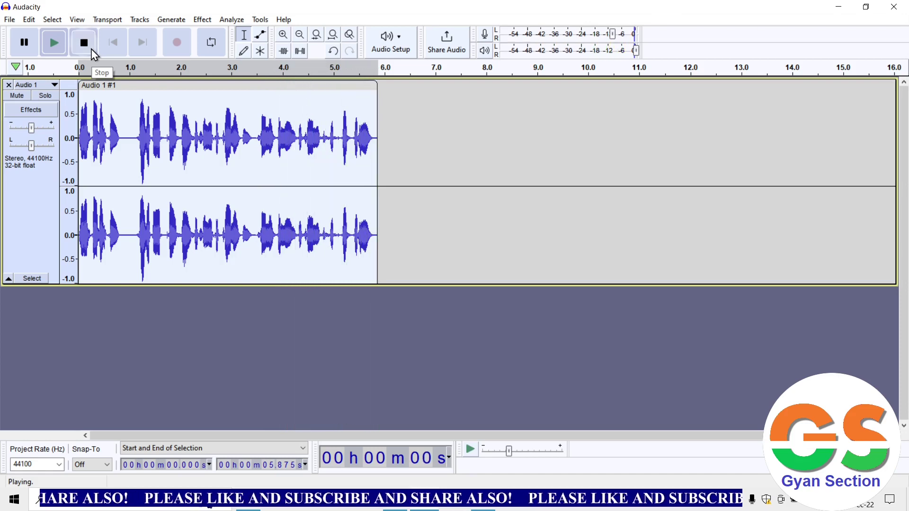
Step: Open the Bass and Treble effect for the selected clip and load its factory preset
left_click(202, 19)
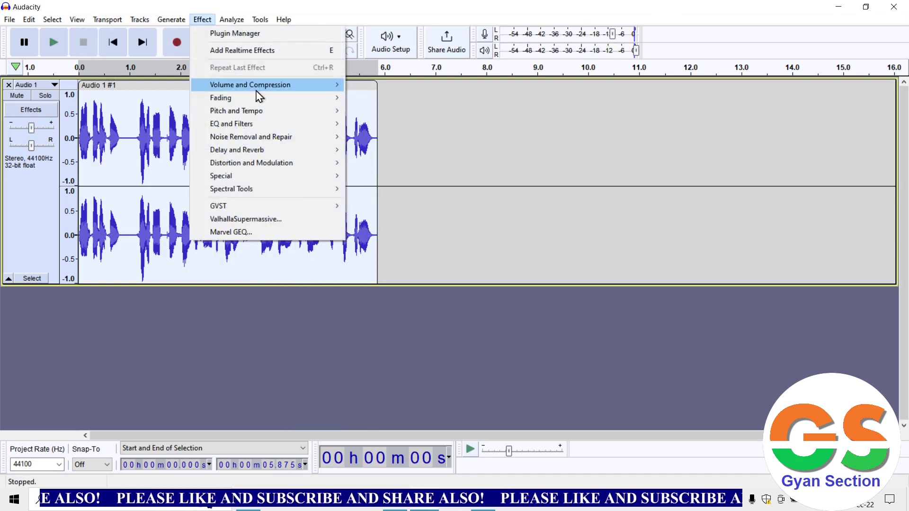
mouse_move(310, 125)
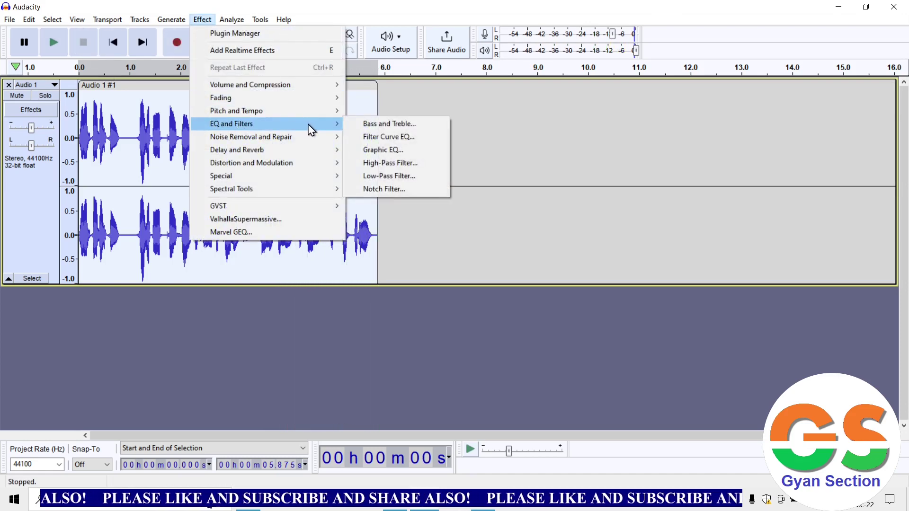
left_click(379, 125)
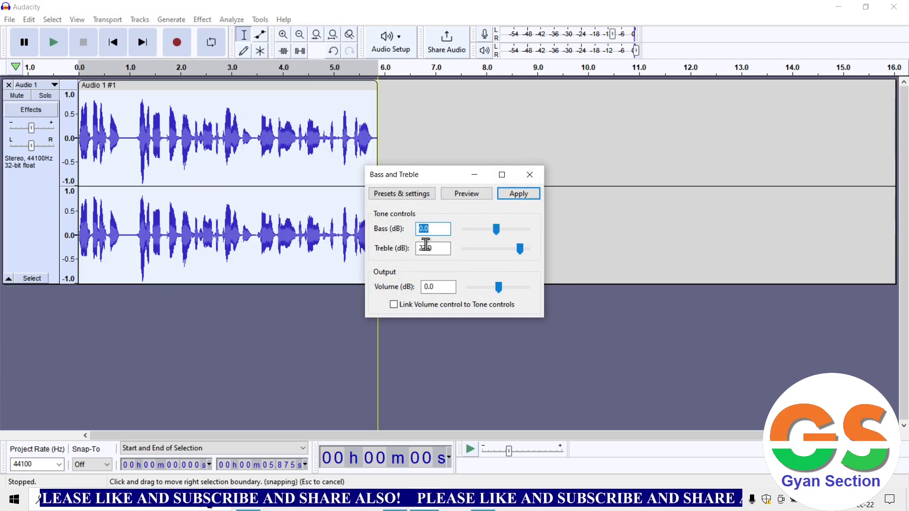
left_click(409, 195)
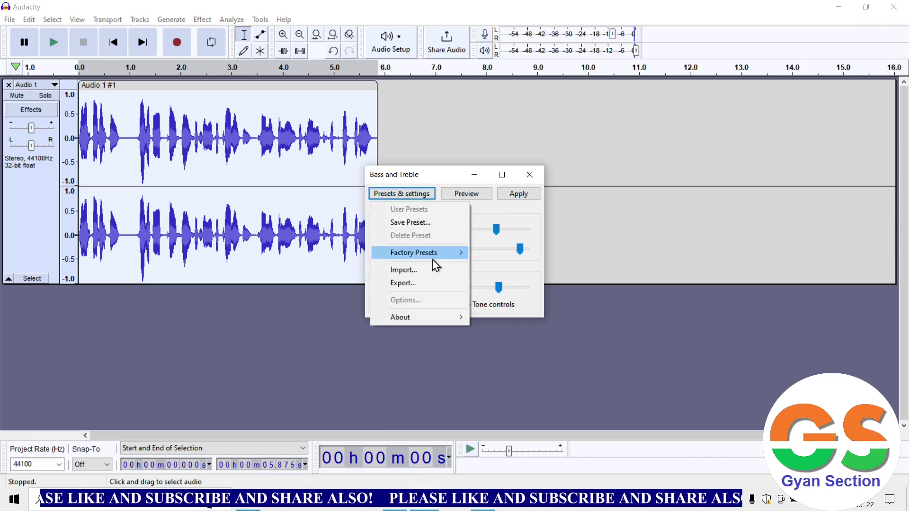
mouse_move(438, 261)
left_click(502, 255)
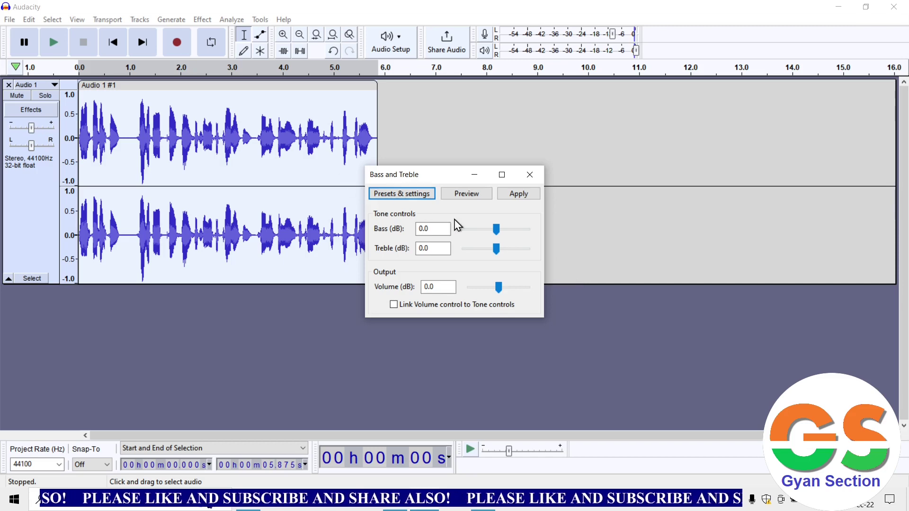
Step: Set the bass to 30 dB and preview part of the effect
left_click(499, 232)
left_click_drag(499, 232, 536, 235)
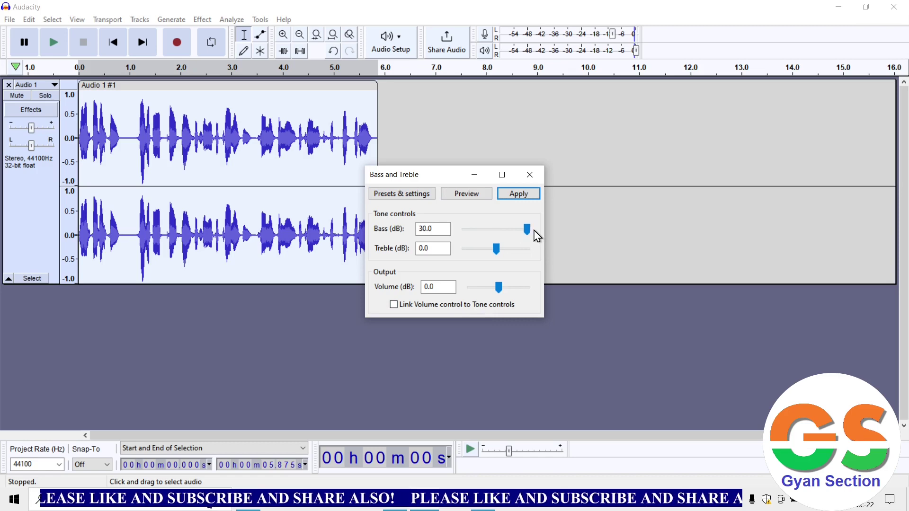
left_click(479, 198)
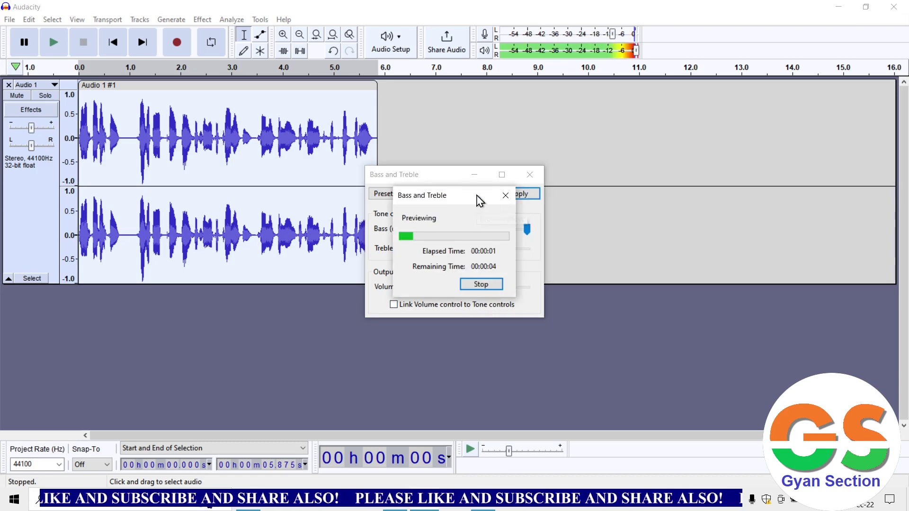
left_click(471, 285)
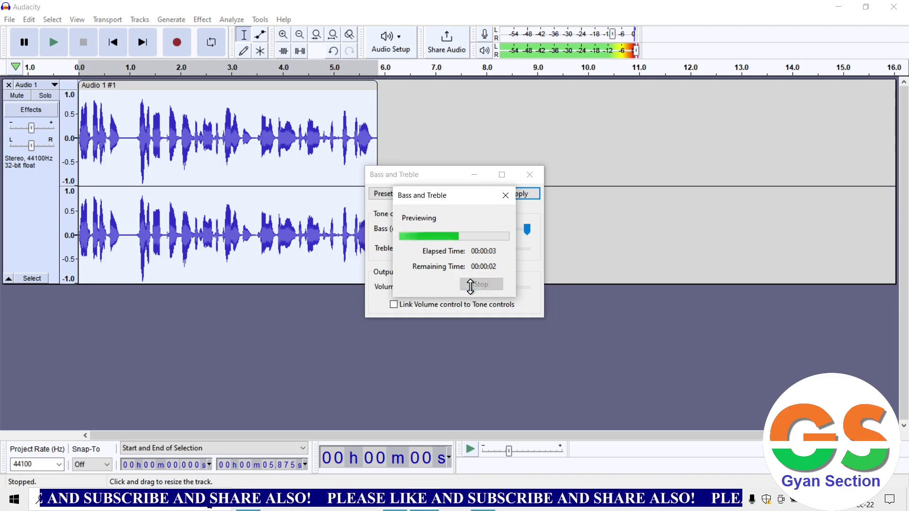
Step: Lower the bass to 3 dB and preview the effect briefly
left_click_drag(529, 236, 500, 235)
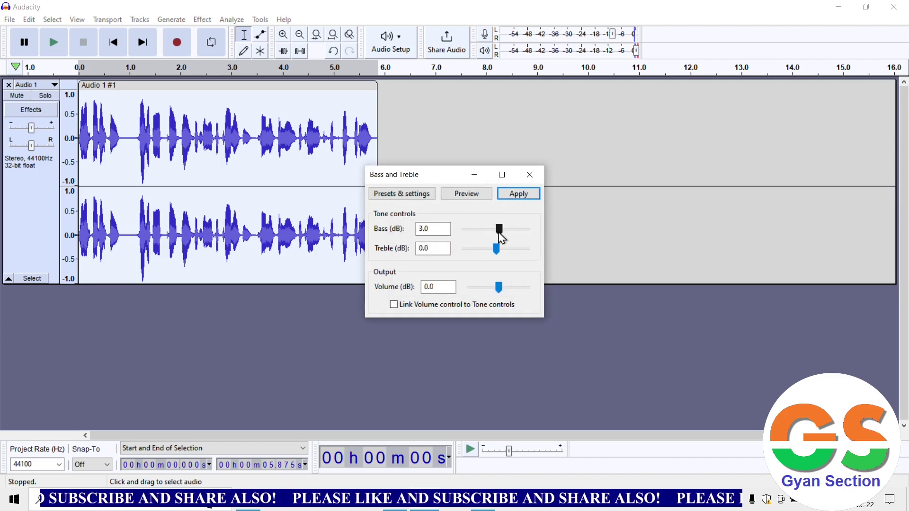
left_click(466, 194)
left_click(476, 286)
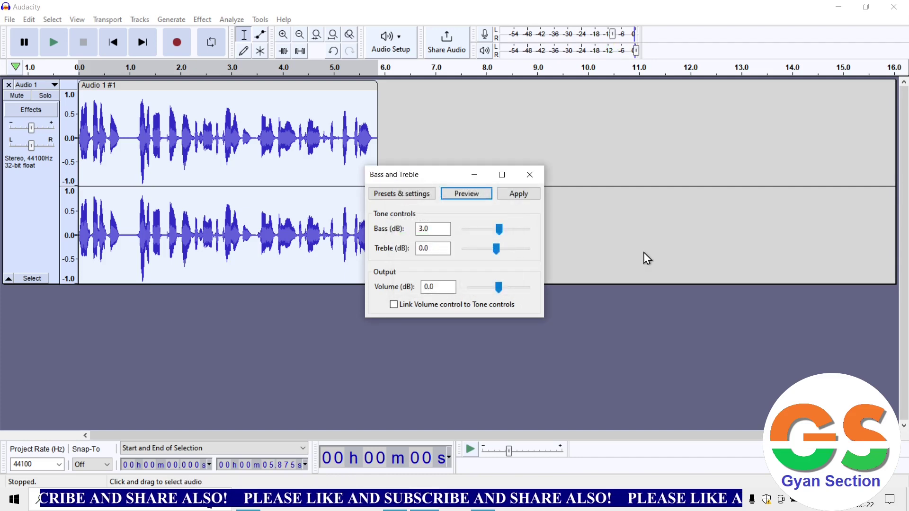
Step: Set the bass to 9 dB and preview the effect on the clip
left_click_drag(500, 229, 506, 230)
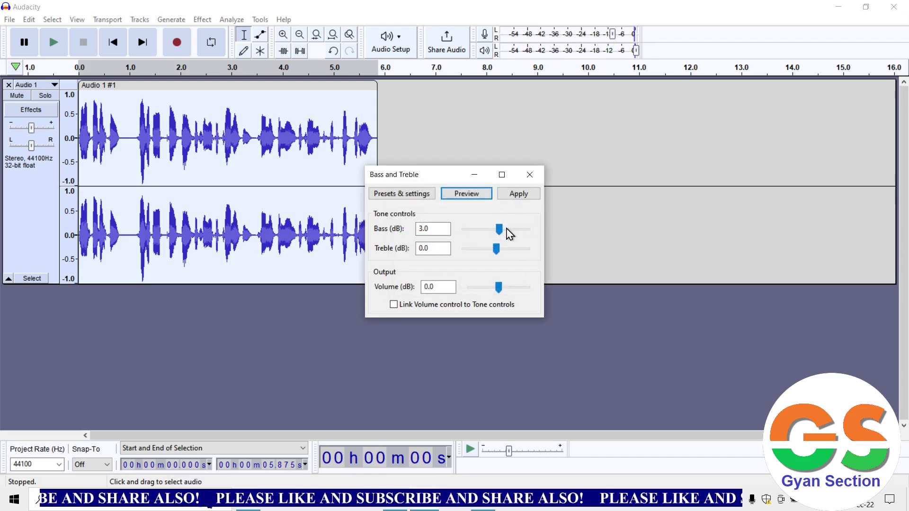
left_click(466, 199)
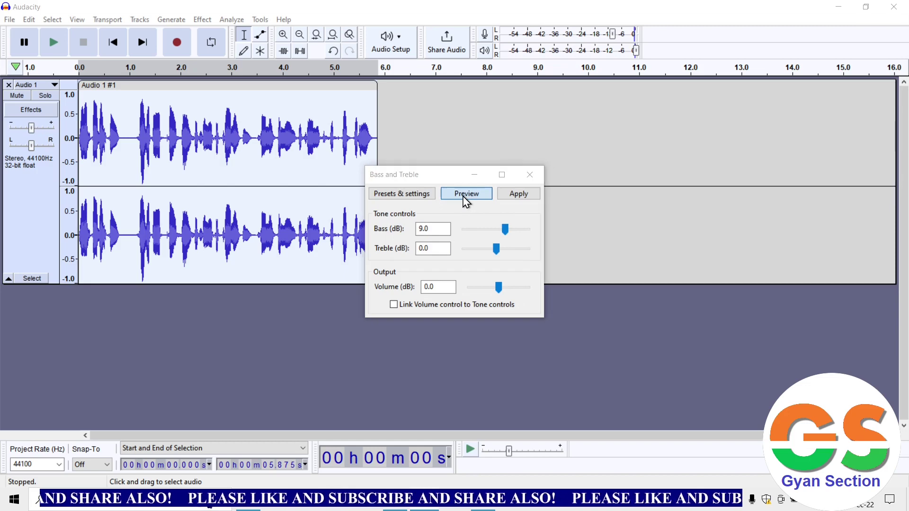
left_click(464, 285)
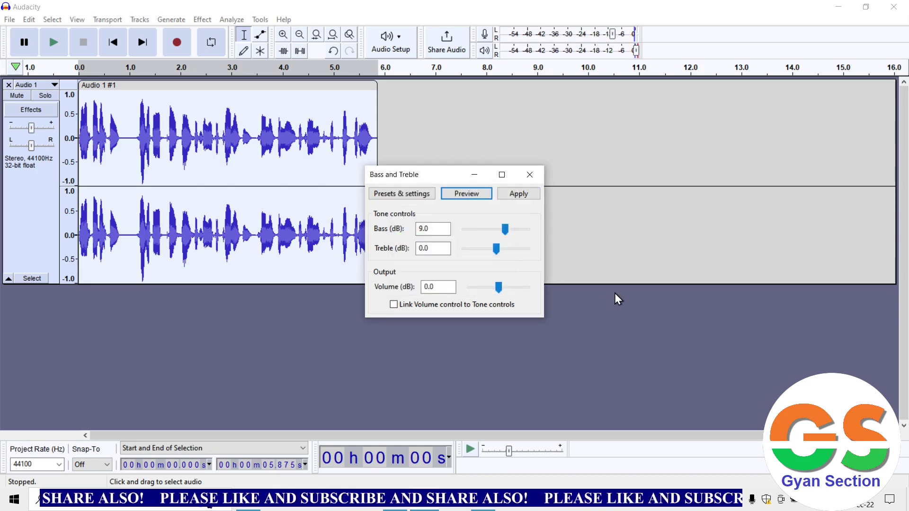
Step: Set the treble to 12 dB and preview the effect on the clip
left_click(497, 251)
left_click_drag(499, 258, 510, 258)
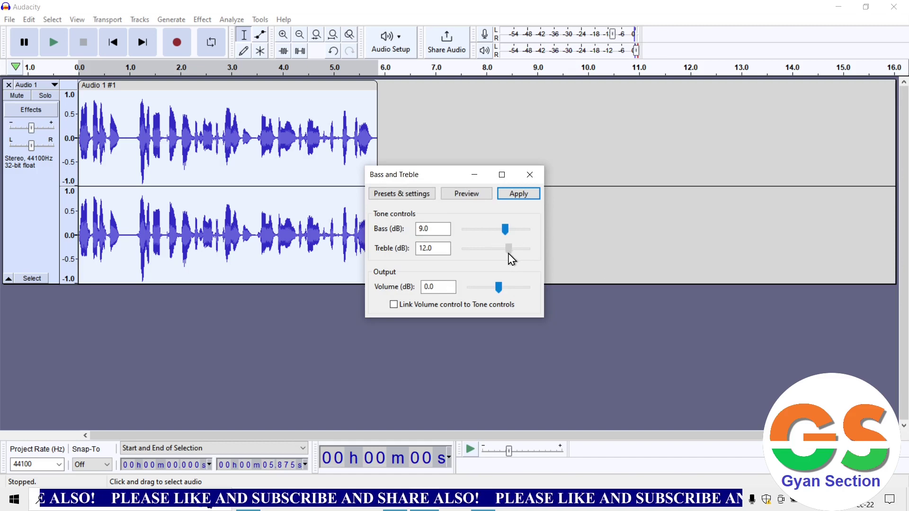
left_click(464, 196)
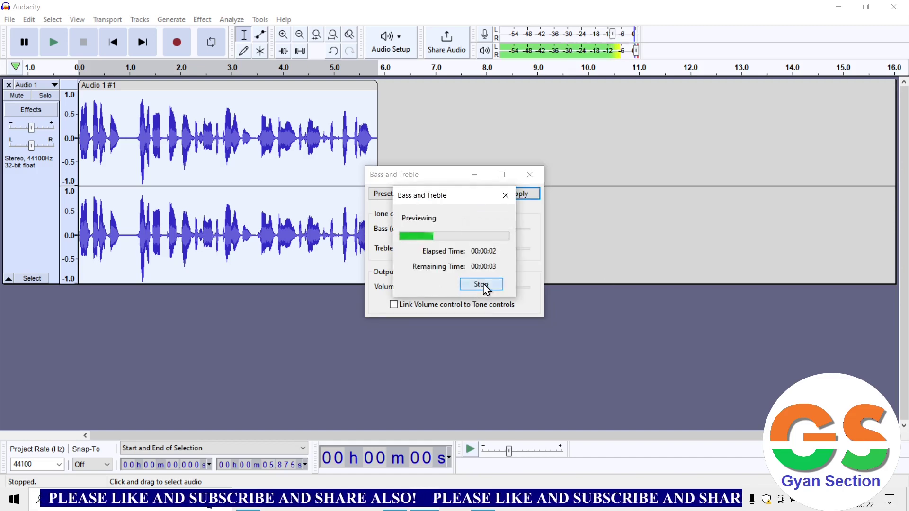
left_click(482, 284)
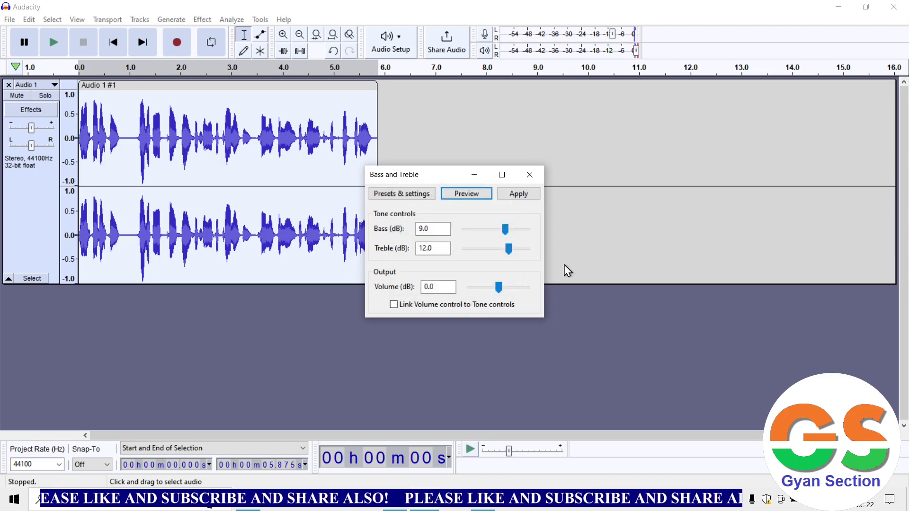
Step: Lower the treble to -16 dB and preview the effect on the clip
left_click(510, 251)
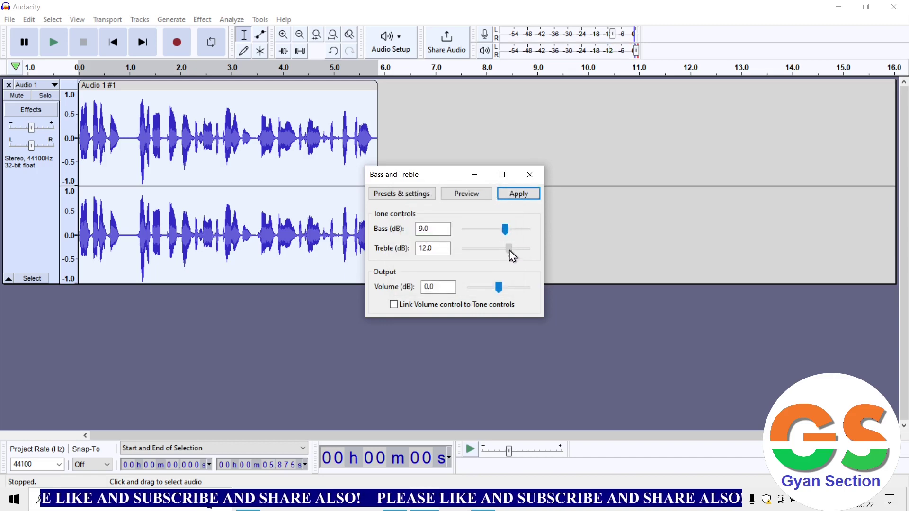
left_click_drag(512, 255, 479, 251)
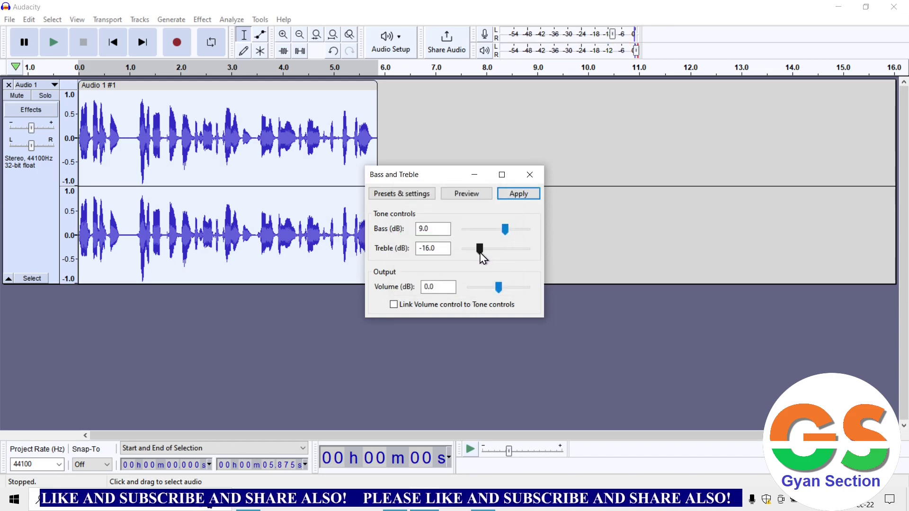
left_click(468, 198)
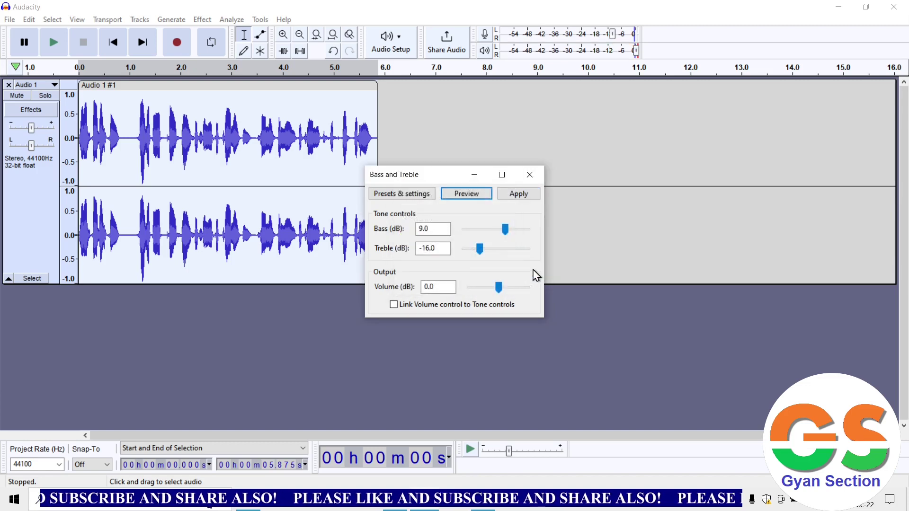
Step: Set the treble to 8 dB and preview the effect on the clip
left_click_drag(479, 248, 505, 254)
left_click(468, 195)
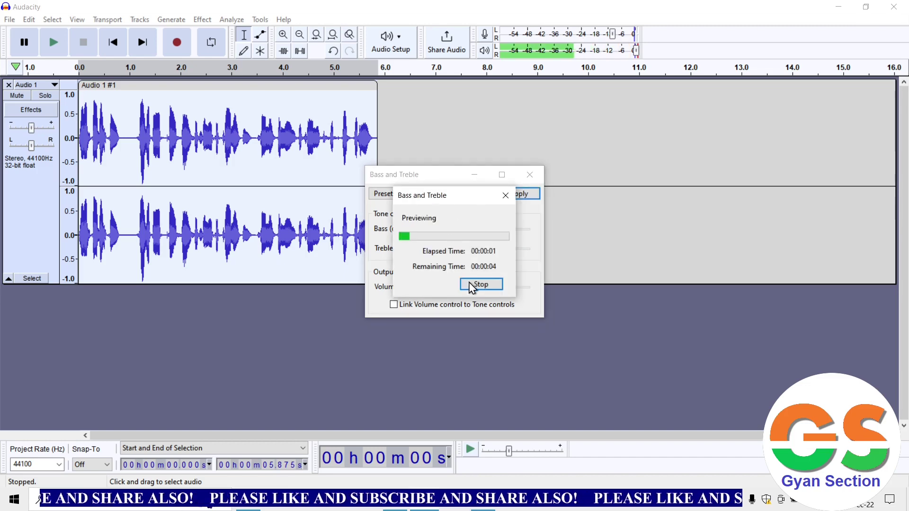
left_click(472, 284)
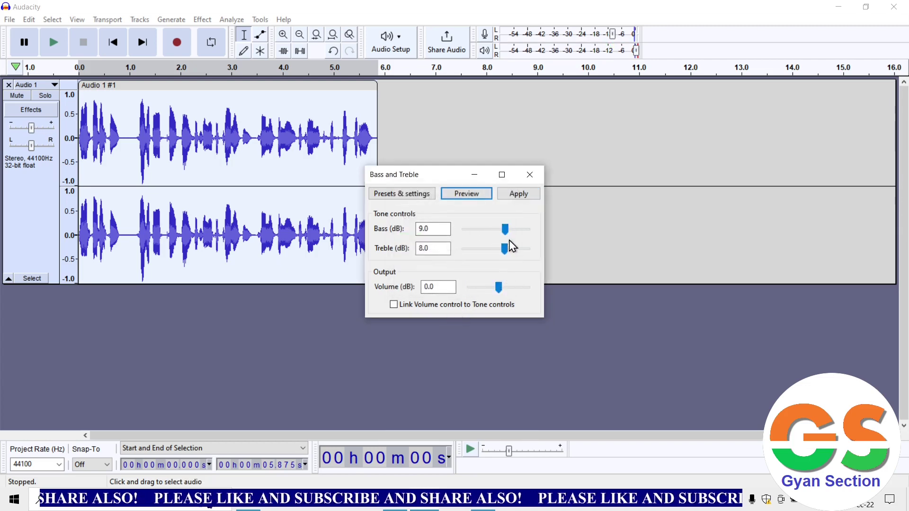
Step: Link the effect's volume control to its tone controls
left_click(397, 306)
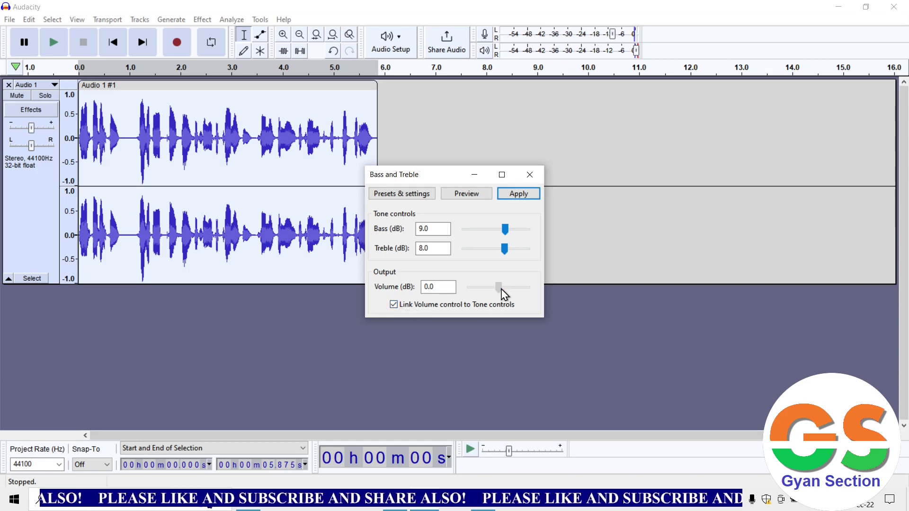
Step: Raise the effect's output volume to 27 dB and preview the result on the clip
left_click_drag(503, 295, 529, 299)
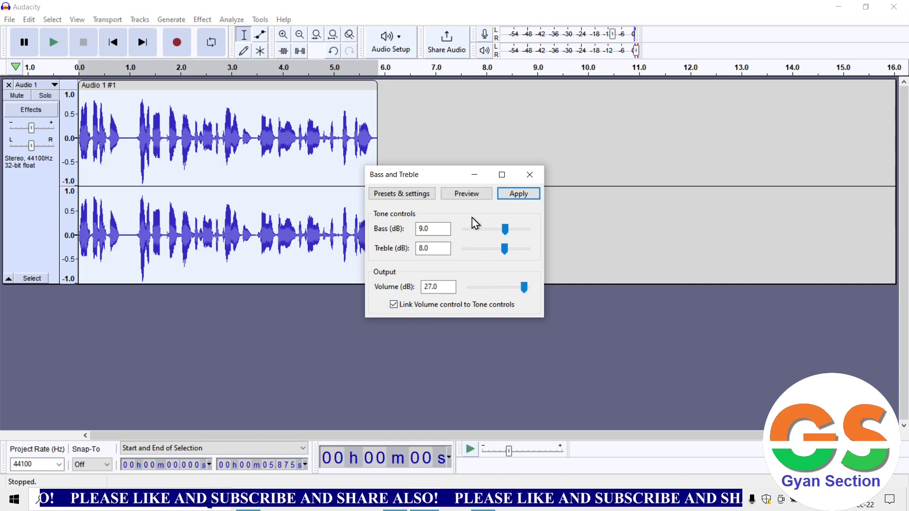
left_click(471, 195)
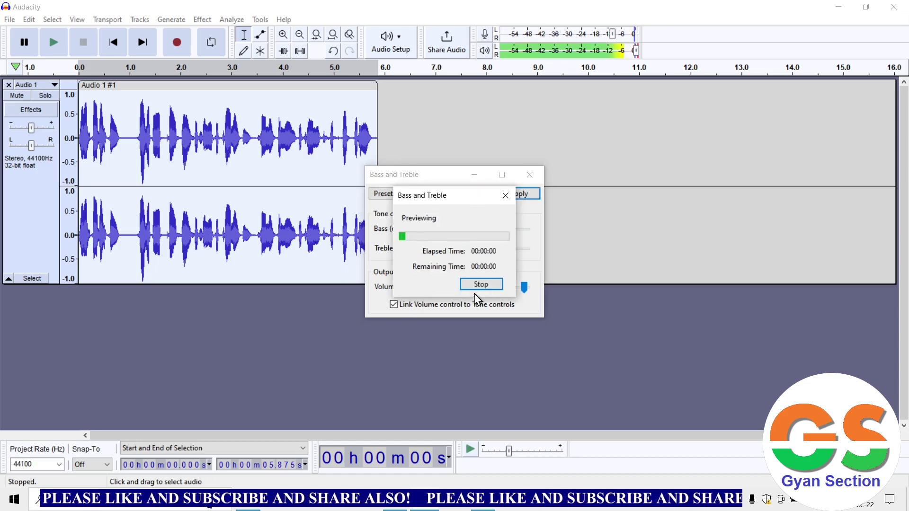
left_click(479, 285)
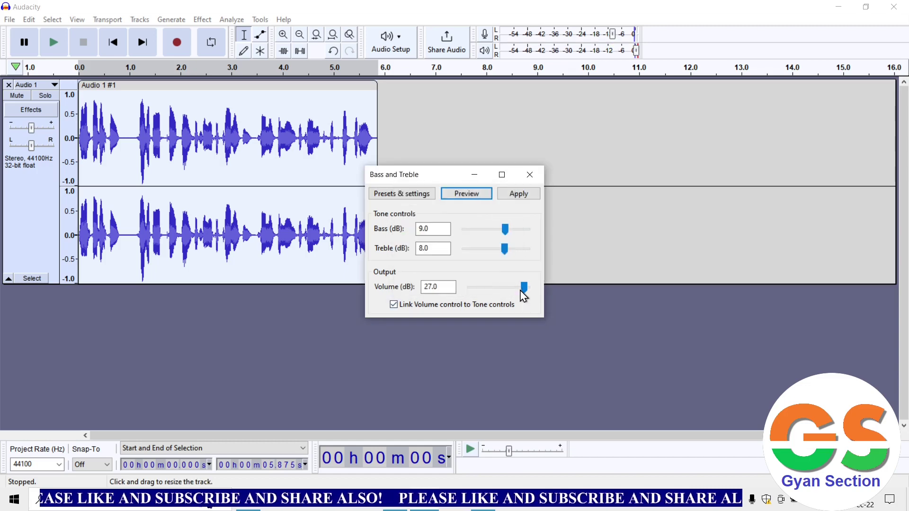
Step: Lower the effect's output volume to -12 dB and preview the result on the clip
left_click_drag(523, 288, 487, 288)
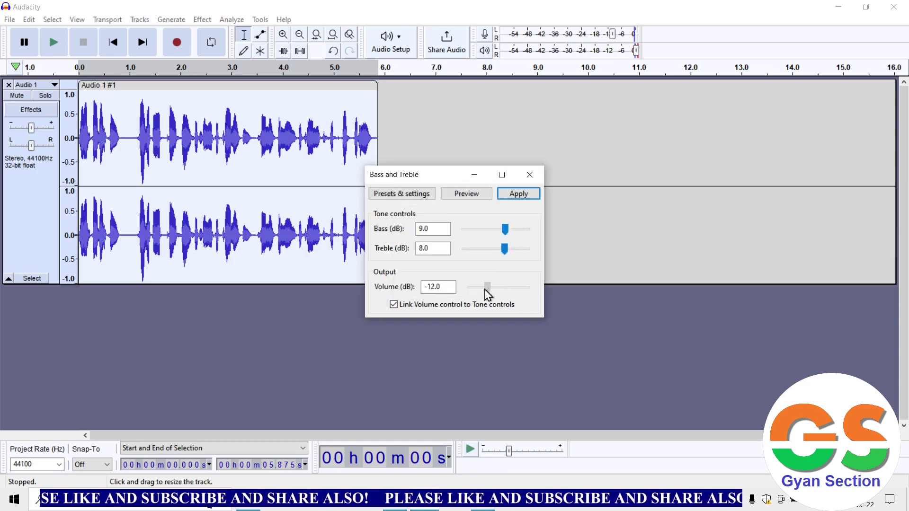
left_click(467, 194)
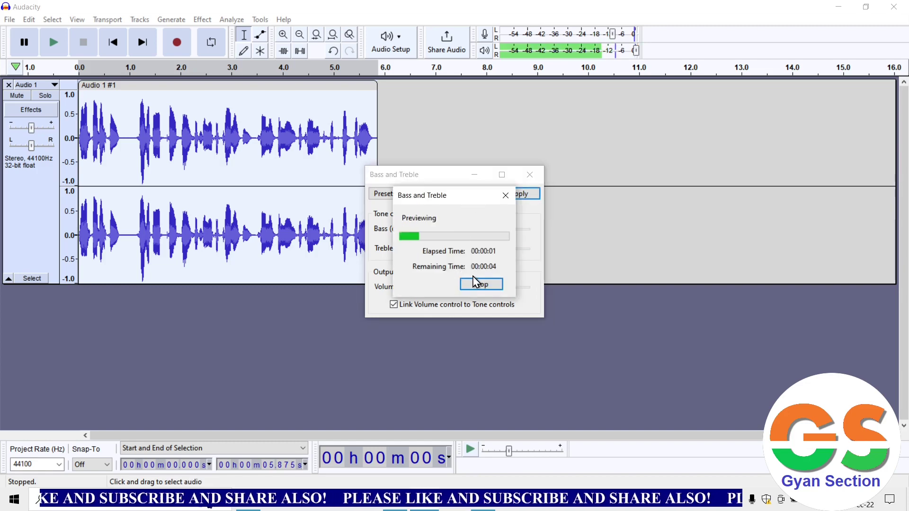
left_click(473, 284)
Step: Set the effect's output volume to -6 dB and preview the result on the clip
left_click(498, 288)
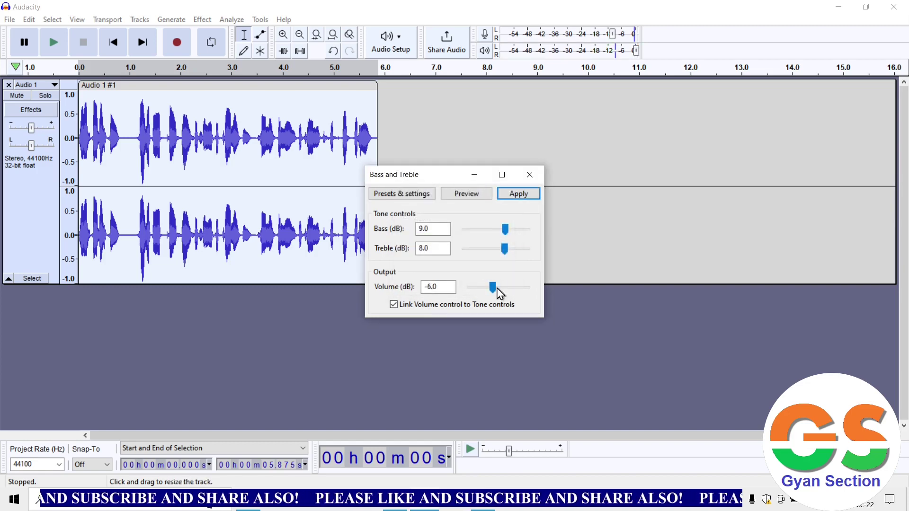
left_click(471, 194)
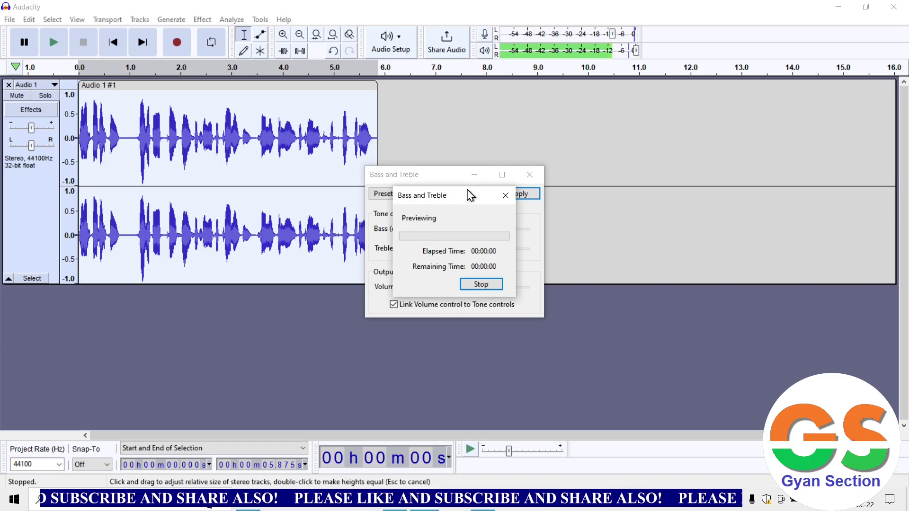
left_click(472, 284)
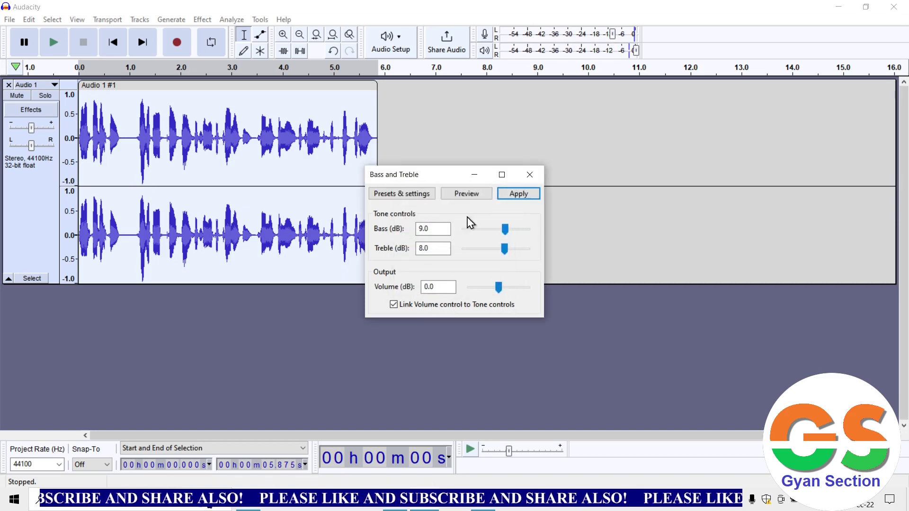
Step: Return the effect's output volume to 0 dB and preview the result on the clip twice
left_click(460, 193)
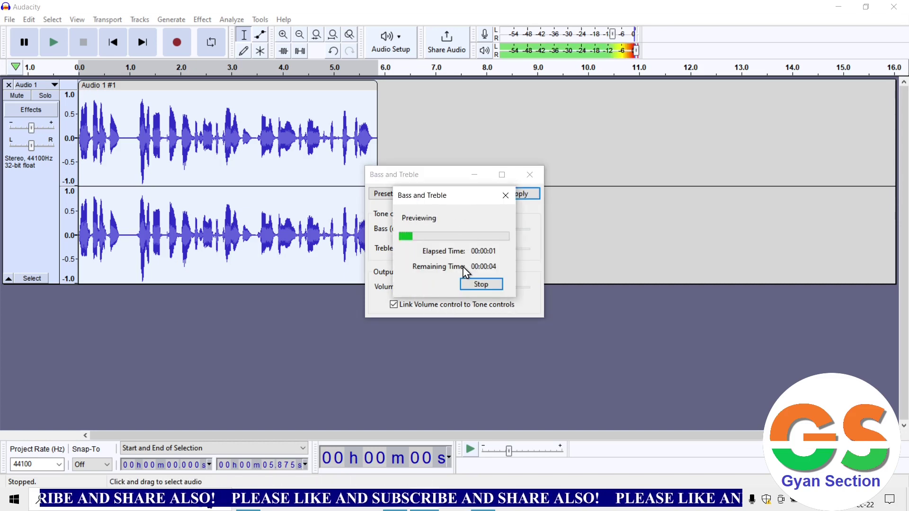
left_click(480, 284)
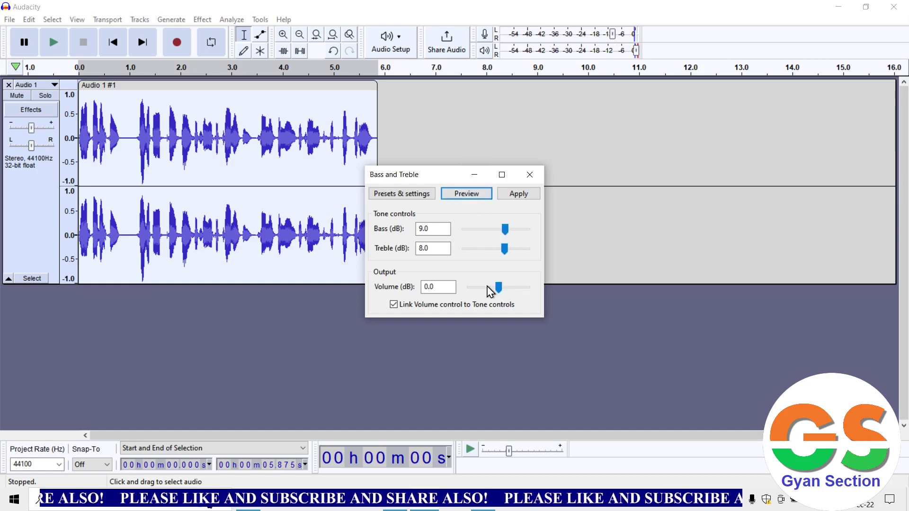
left_click(501, 288)
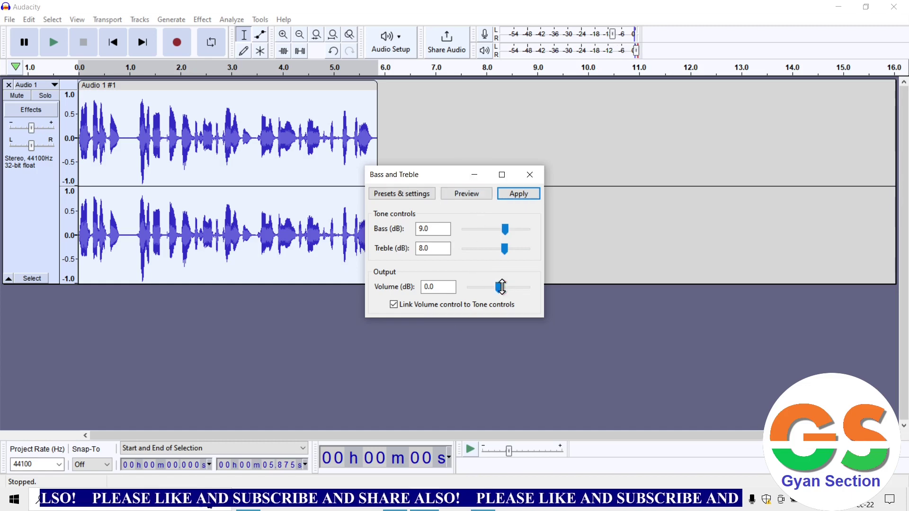
left_click(466, 194)
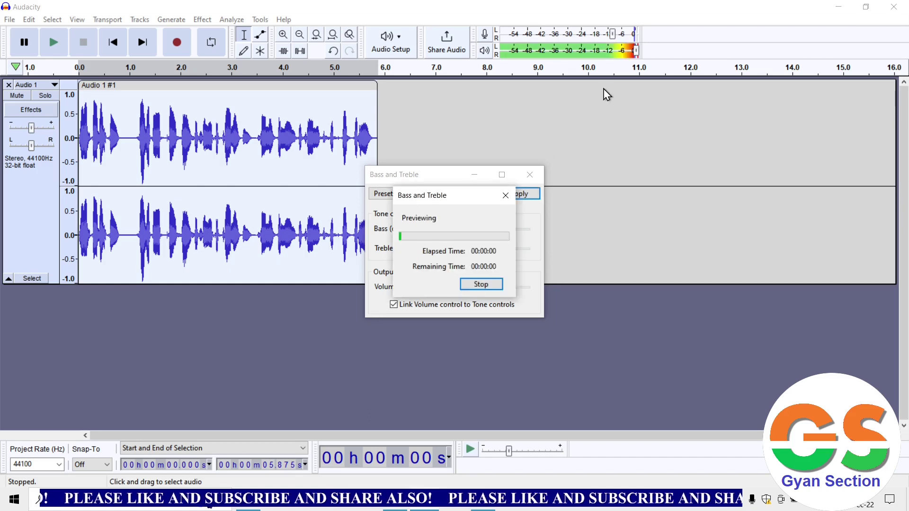
left_click(486, 284)
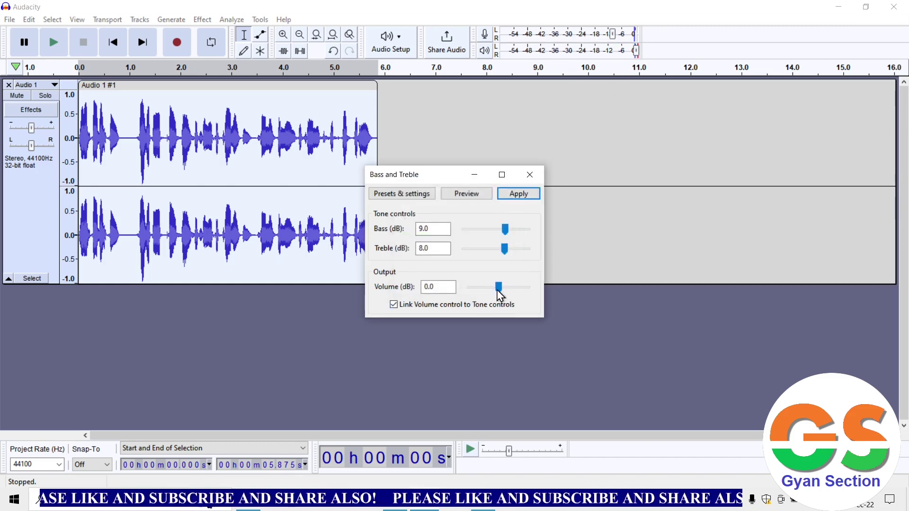
Step: Set the effect's output volume to 1.0 dB and preview the result on the clip
left_click(427, 286)
type("1.0")
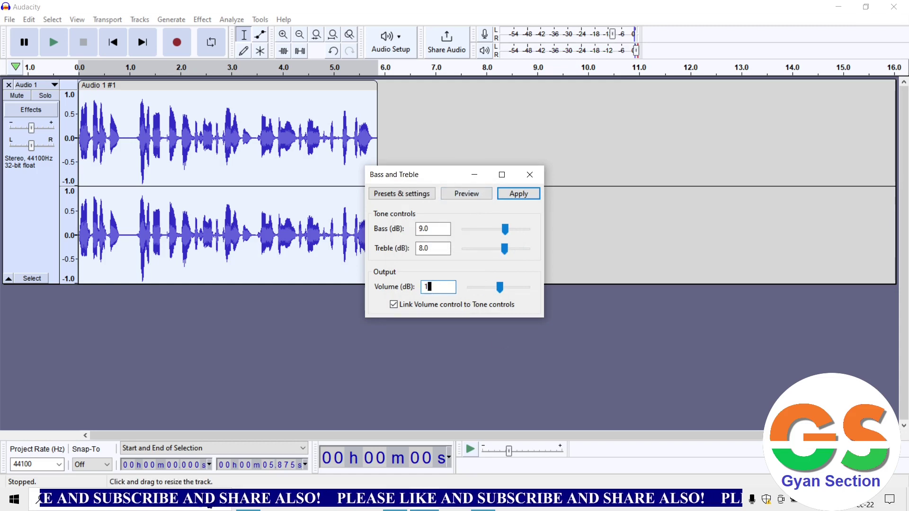
left_click(476, 192)
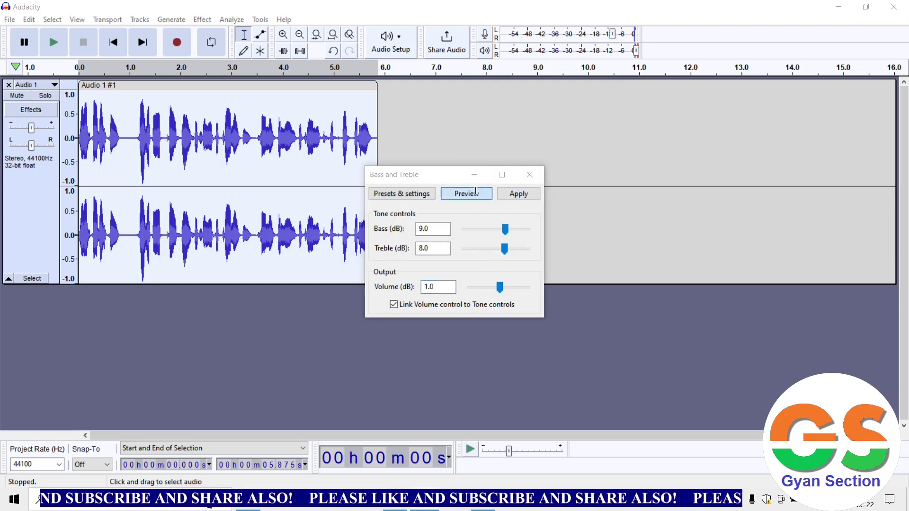
left_click(479, 286)
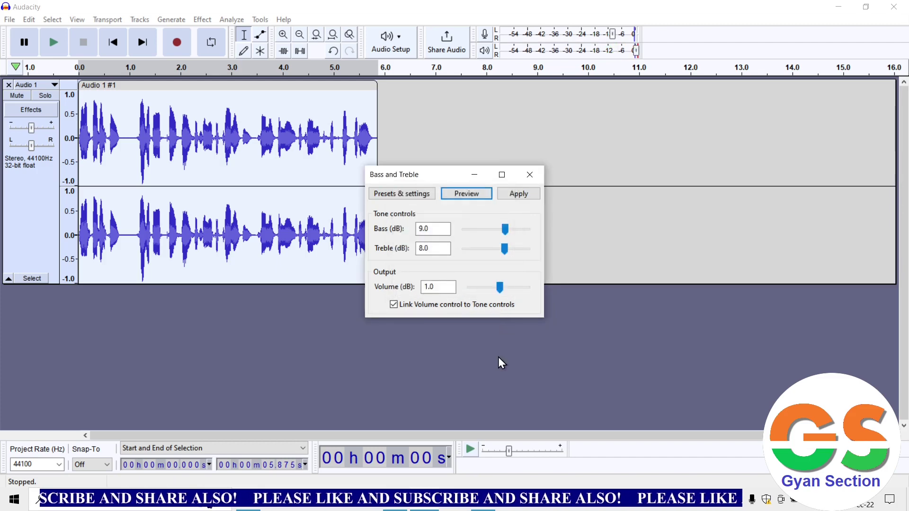
Step: Apply the Bass and Treble effect to the selected clip and play it back
left_click(524, 194)
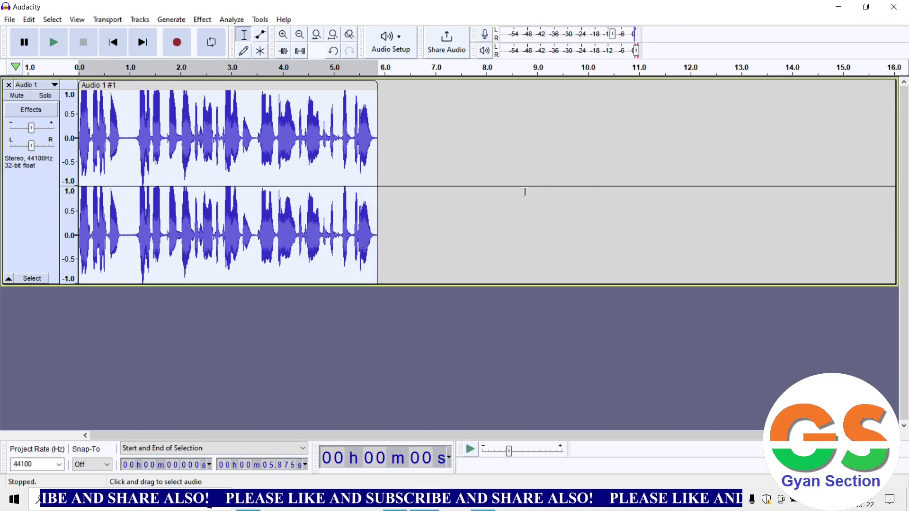
left_click(52, 43)
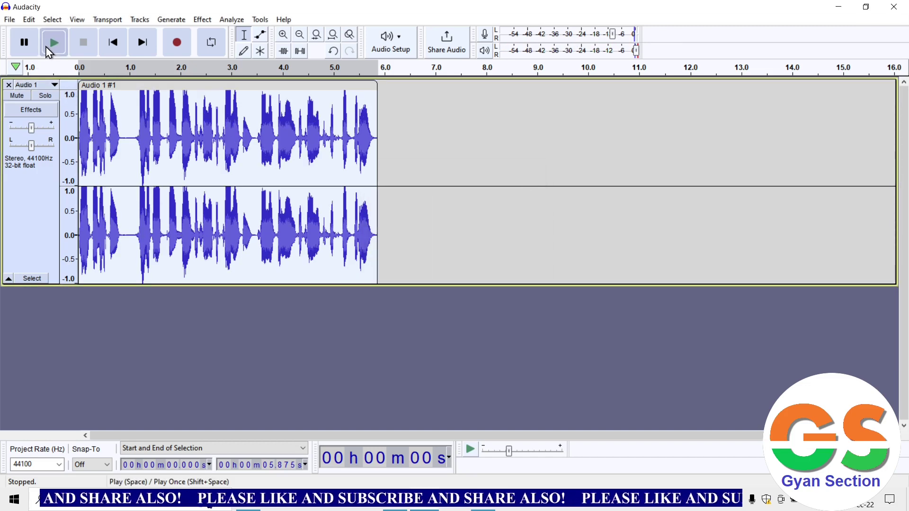